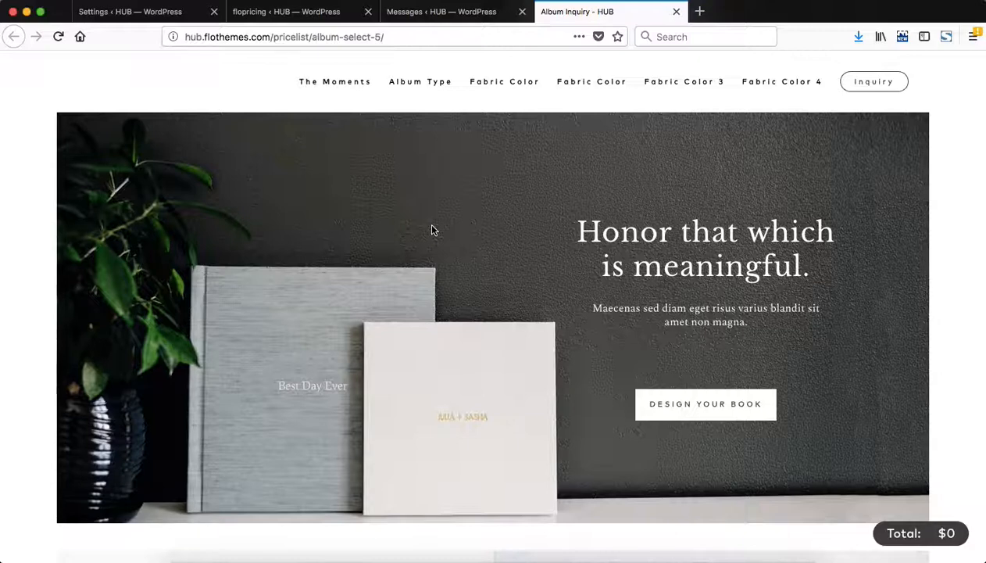
Show the Default notifications settings and enlarge the "When user restores password" message box to fit its full text.
key("ctrl+Tab")
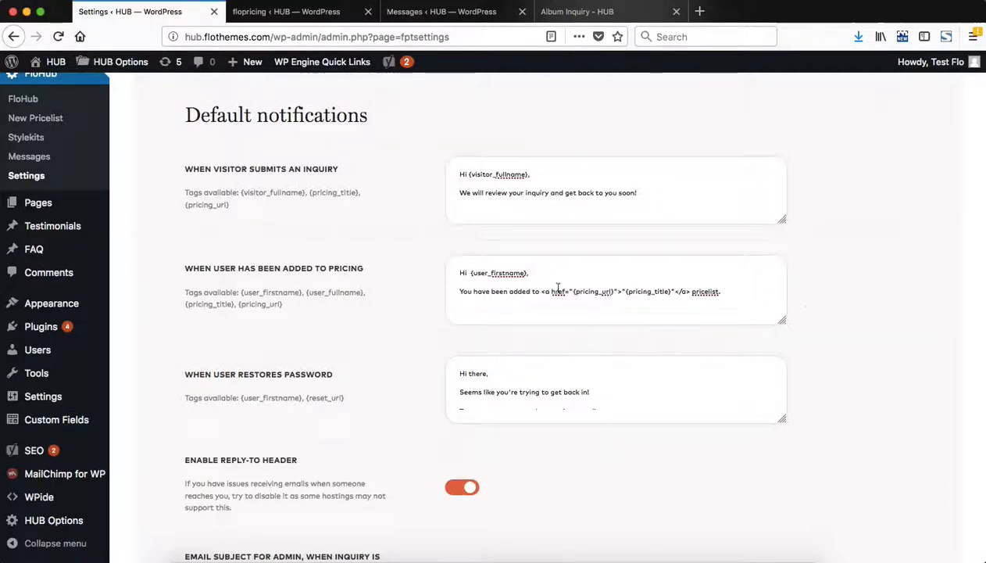
mouse_move(781, 320)
left_mouse_down()
mouse_move(810, 385)
mouse_move(786, 314)
left_mouse_up()
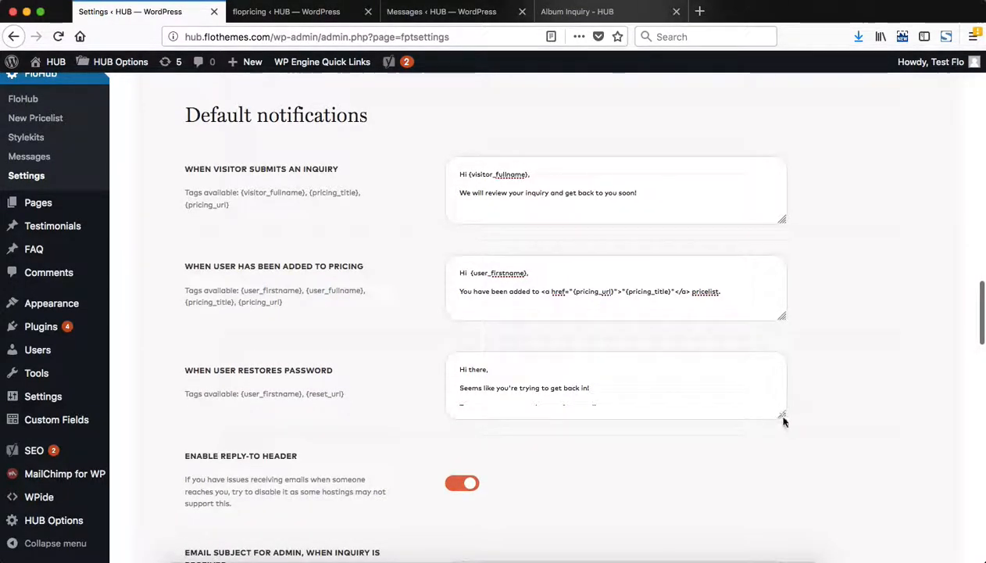
left_click_drag(784, 421, 786, 481)
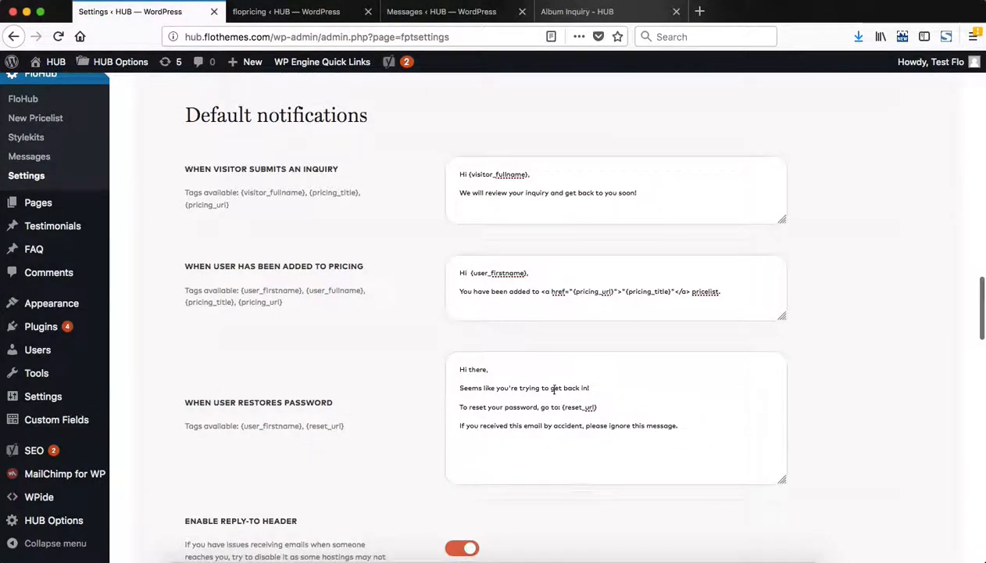
Copy the entire "When user has been added to pricing" message and paste it into the text editor document.
left_click(611, 298)
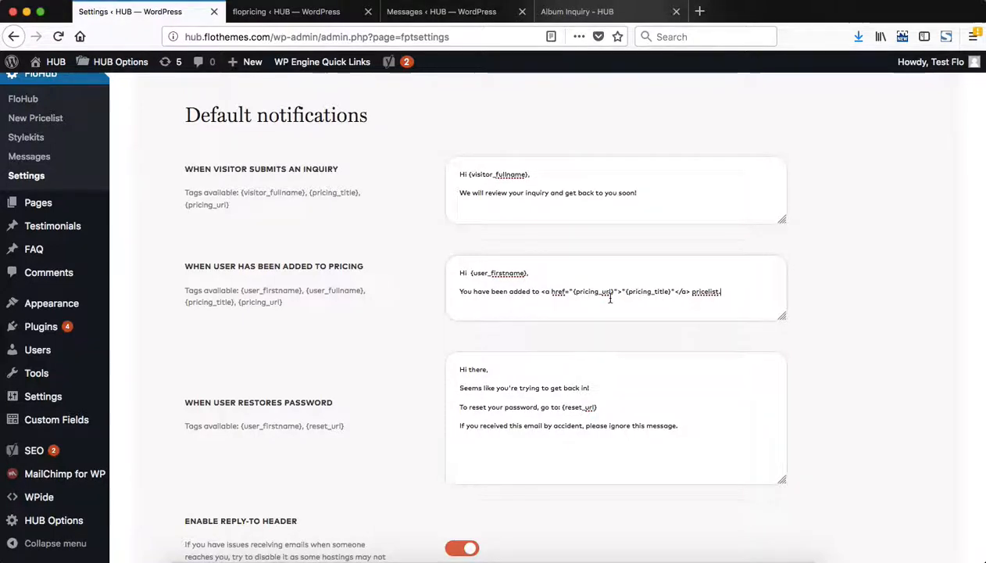
key("super+a")
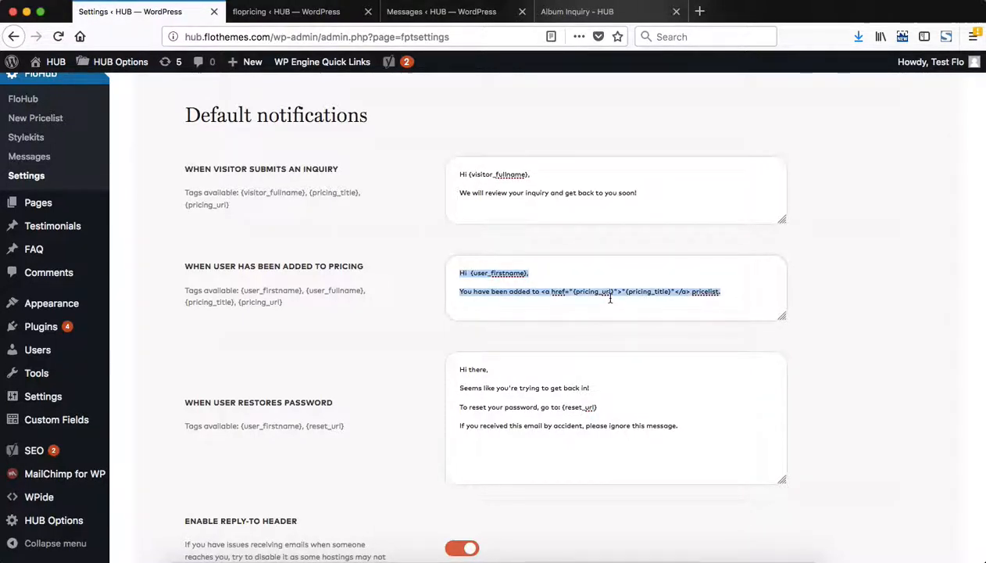
key("super+c")
key("super+Tab")
key("super+v")
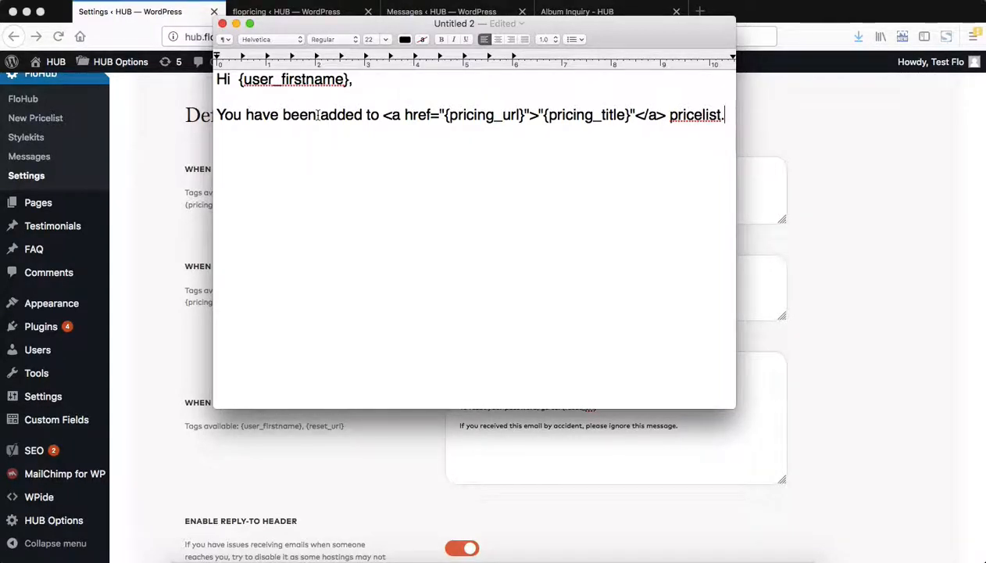
Examine the {user_firstname} tag, the pricing link code and the plain wording of the message in the text editor.
key("super+Tab")
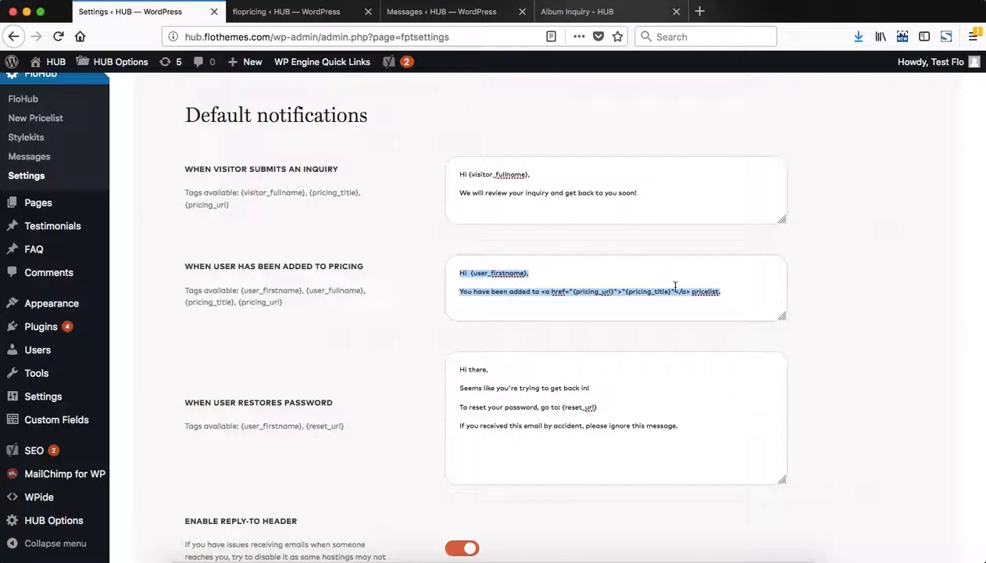
key("super+Tab")
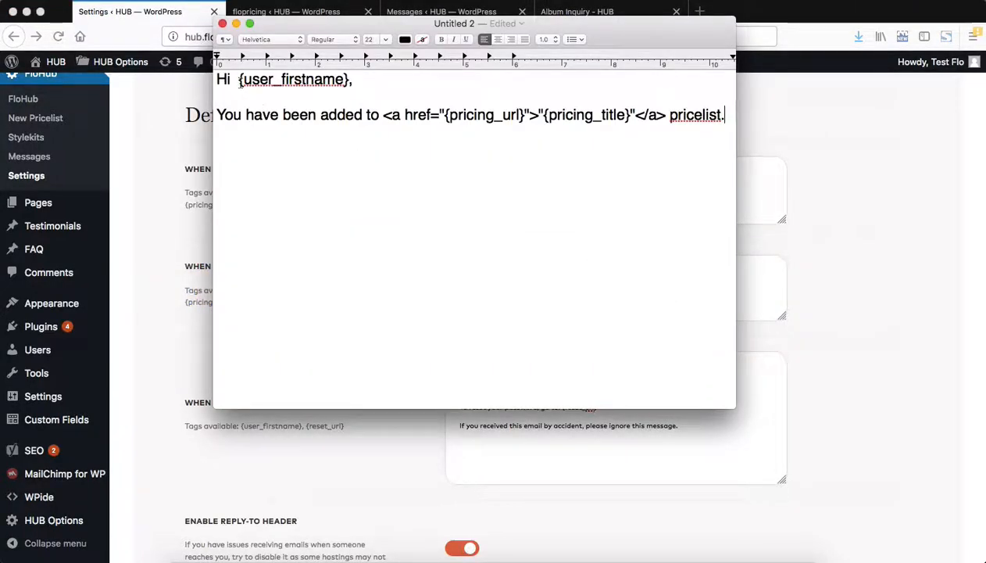
left_click_drag(239, 81, 348, 81)
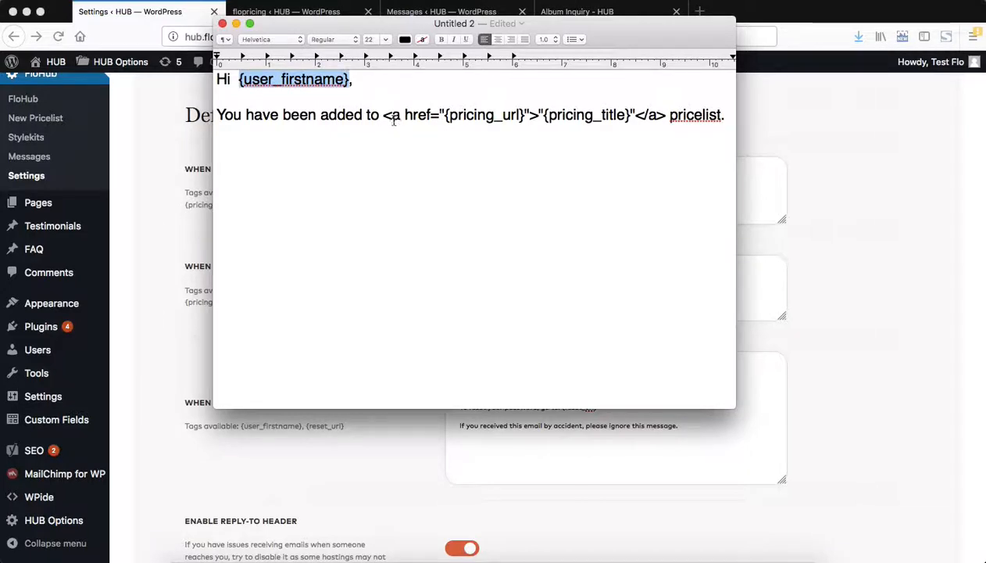
left_click_drag(383, 116, 665, 115)
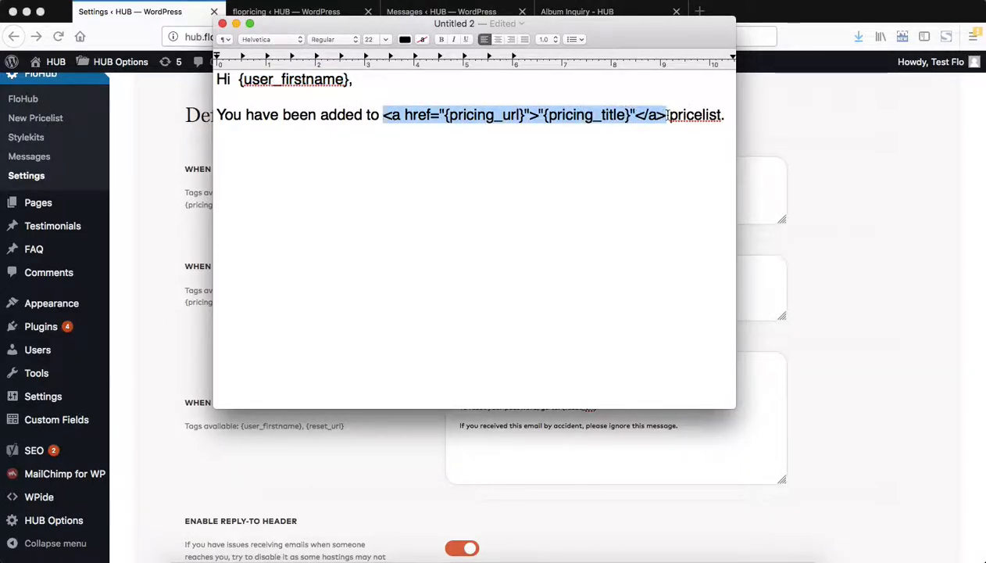
double_click(224, 79)
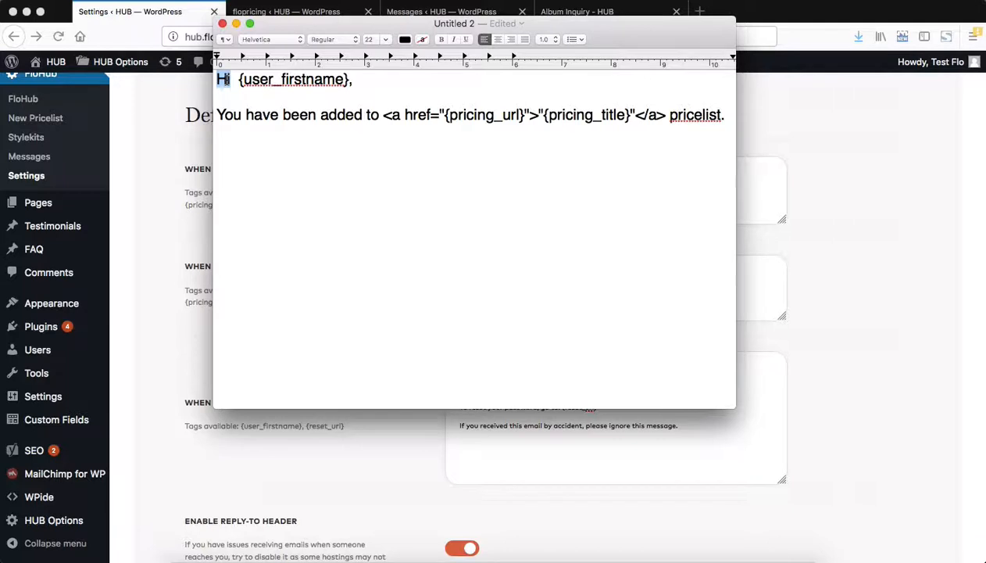
left_click_drag(380, 115, 195, 115)
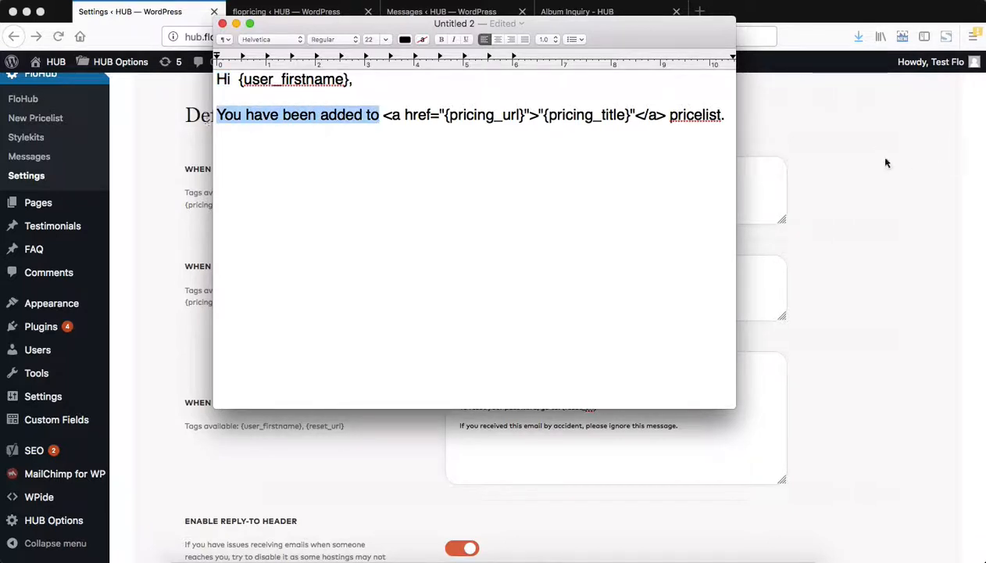
triple_click(682, 117)
left_click(698, 119)
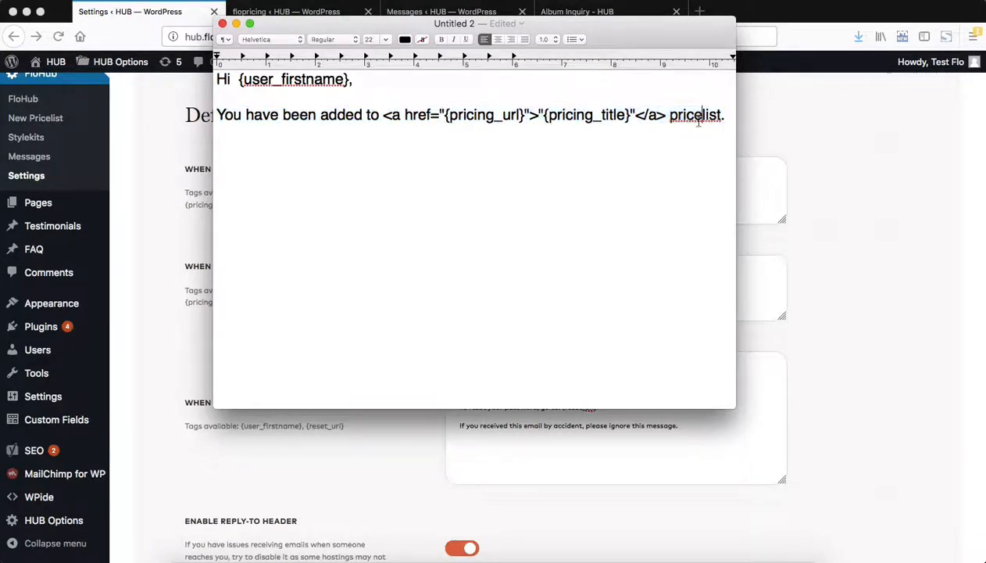
Replace the text editor document's content with the "When user restores password" message and examine its {reset_url} tag.
left_click(867, 328)
left_click(697, 427)
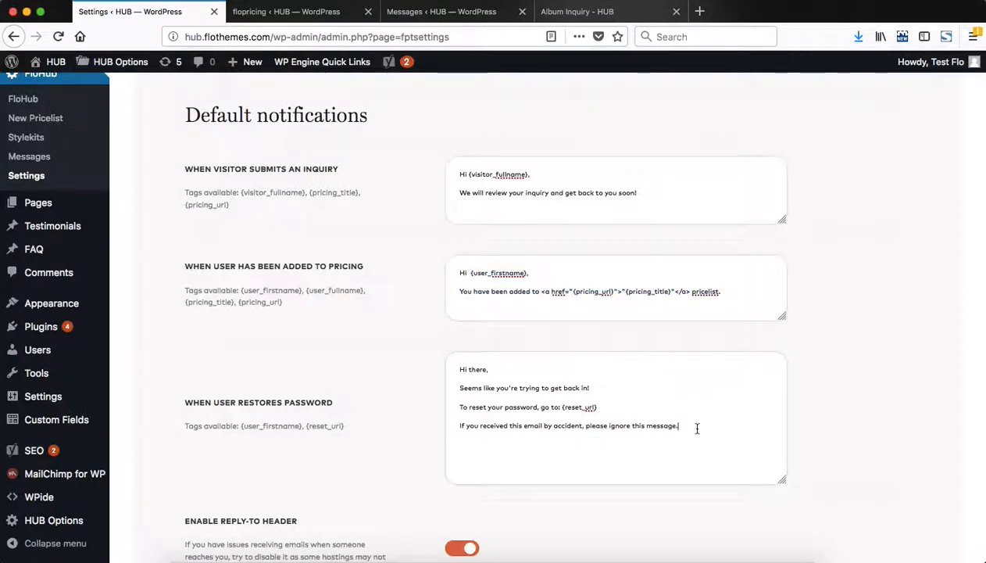
key("super+a")
key("super+Tab")
key("super+a")
key("super+v")
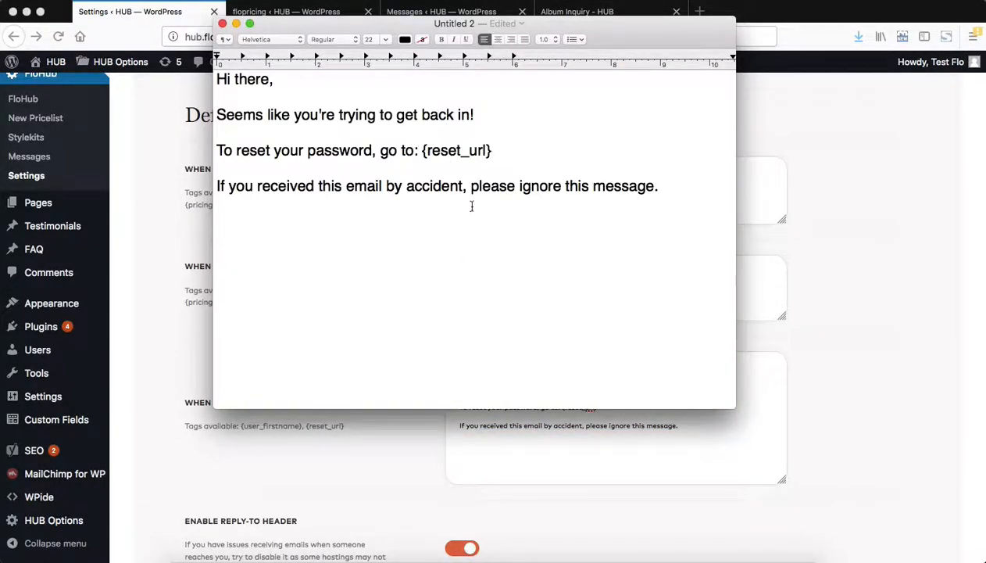
left_click_drag(420, 150, 493, 151)
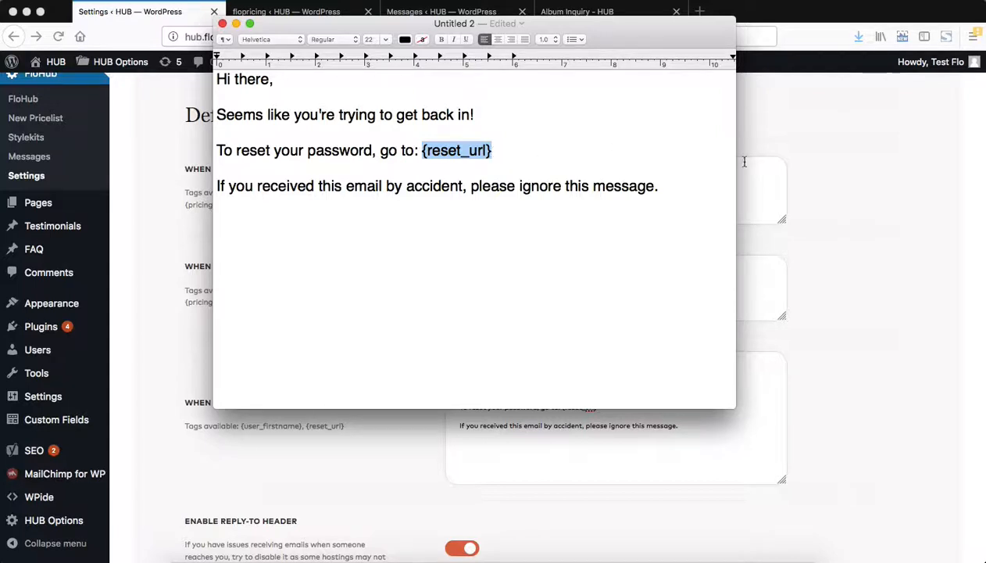
left_click(895, 319)
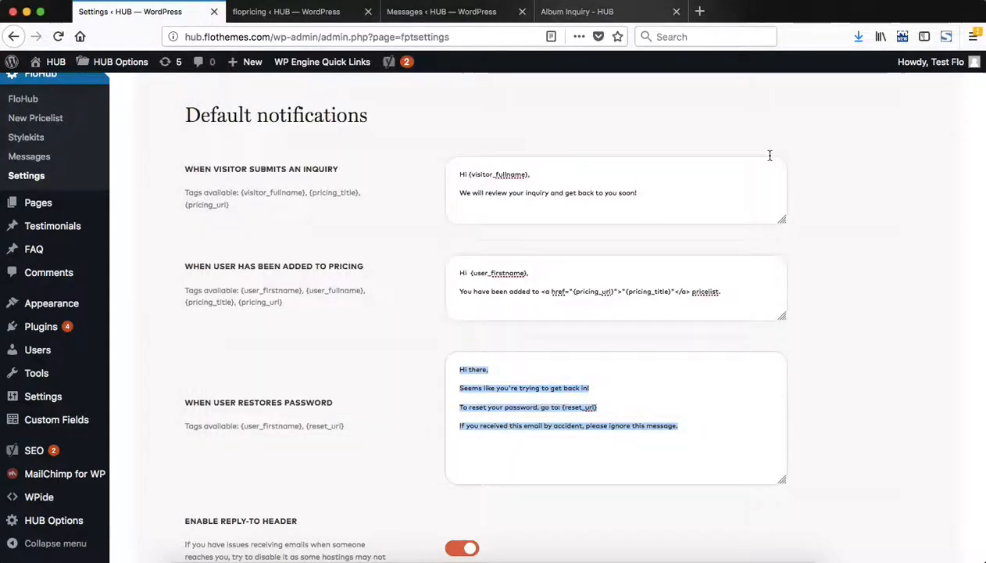
left_click(828, 361)
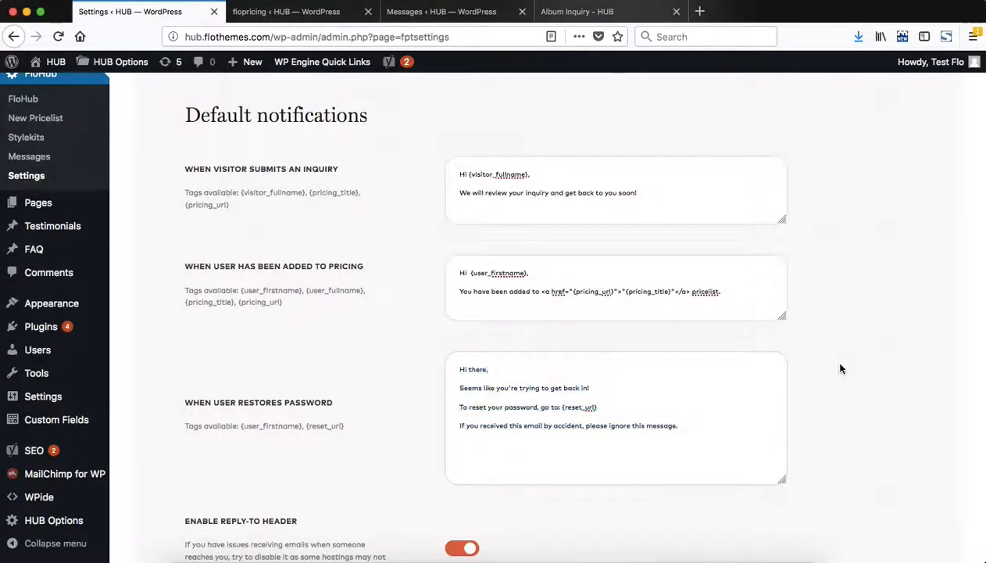
Examine the Notifications section of the Album Inquiry New Template pricelist and compare it with the default notifications.
left_click(260, 12)
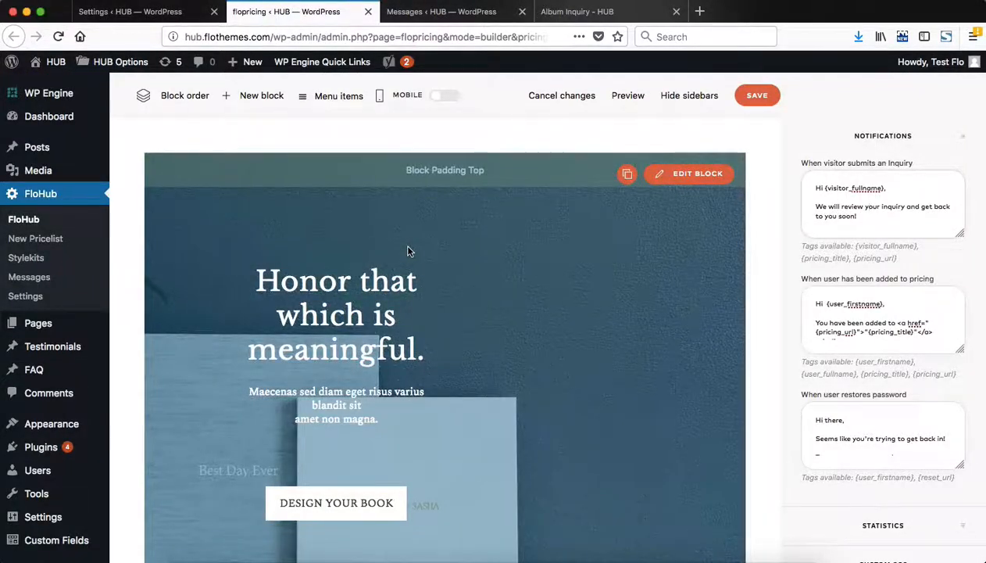
scroll(815, 253, "up", 2)
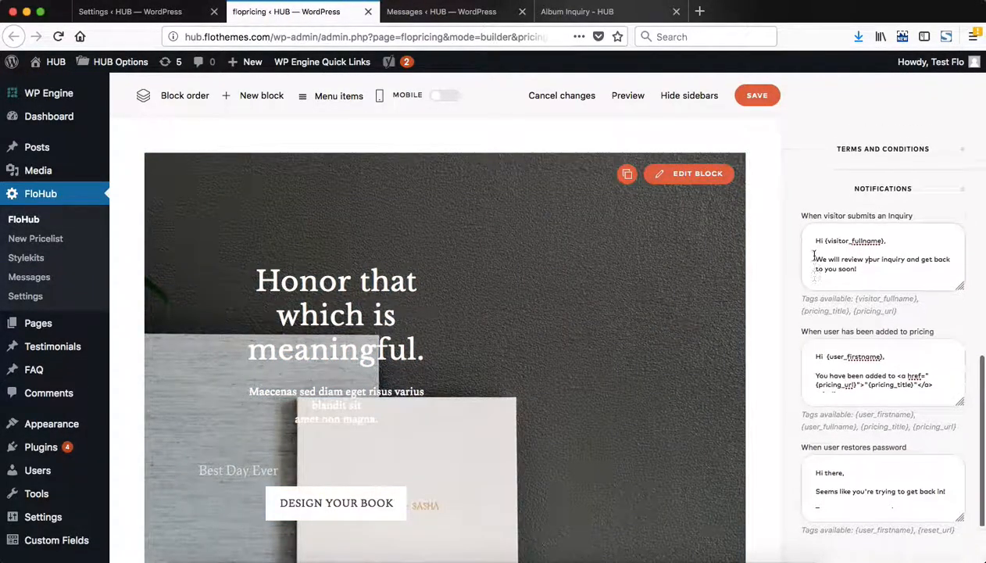
left_click(894, 189)
scroll(896, 165, "down", 3)
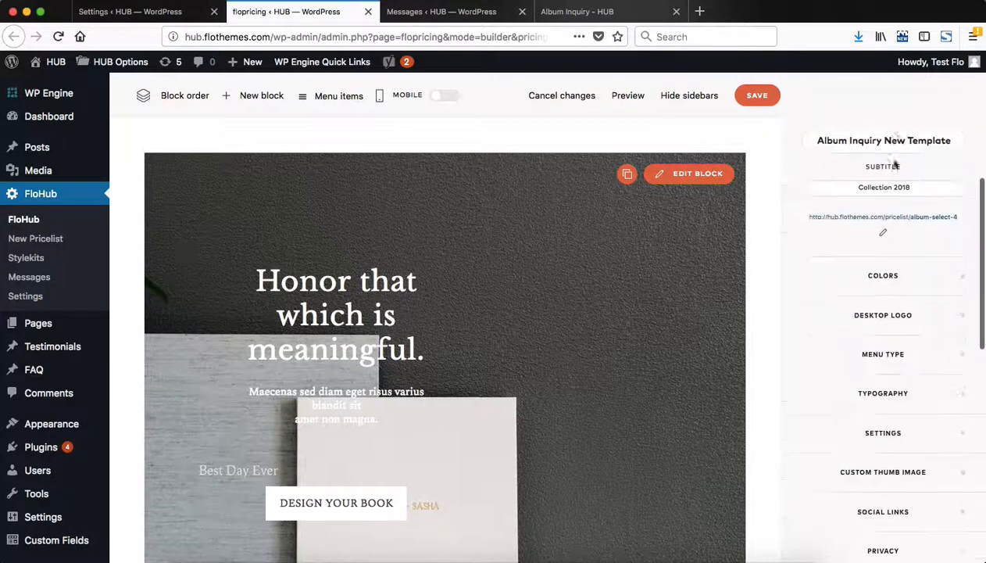
scroll(896, 165, "down", 5)
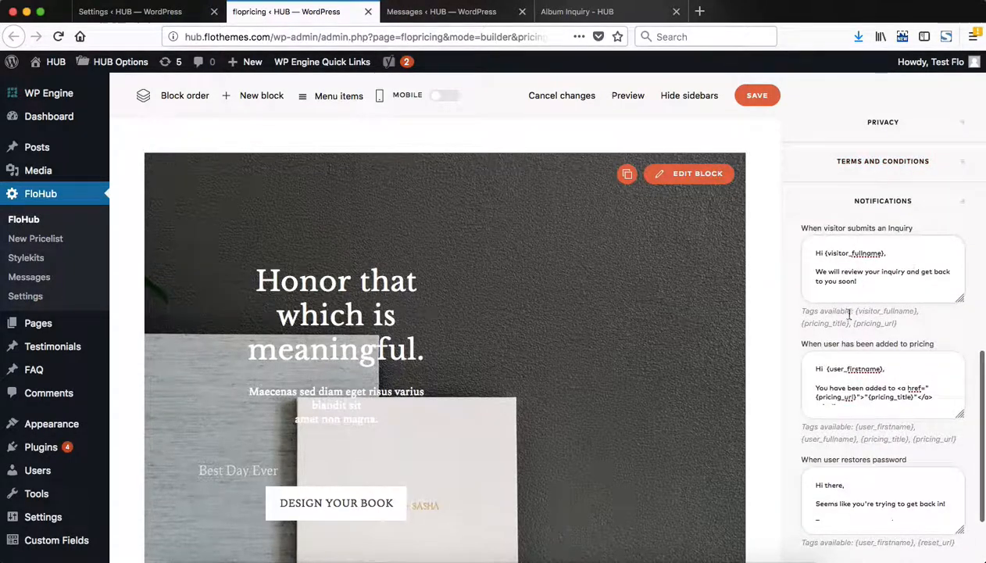
scroll(848, 328, "down", 2)
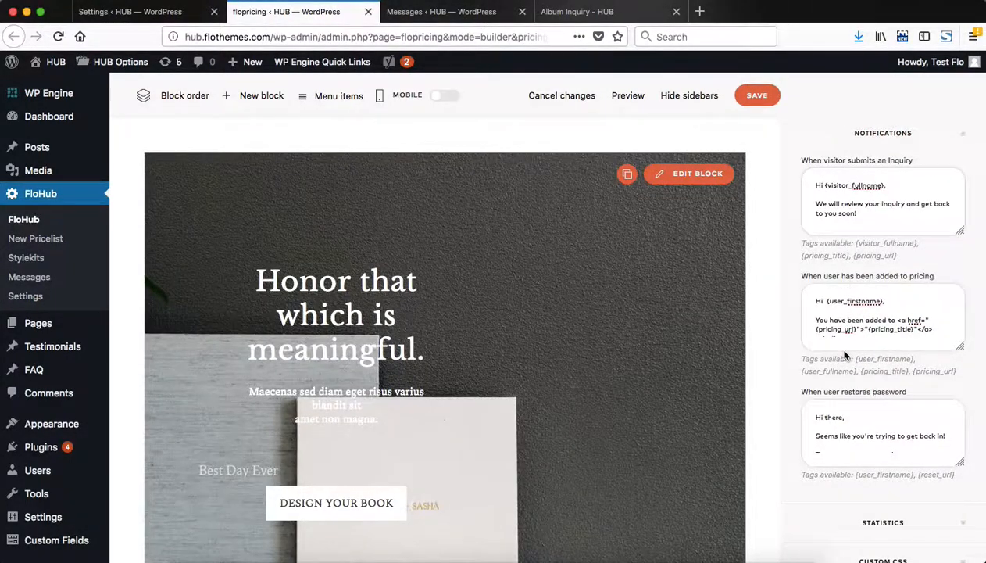
key("ctrl+shift+Tab")
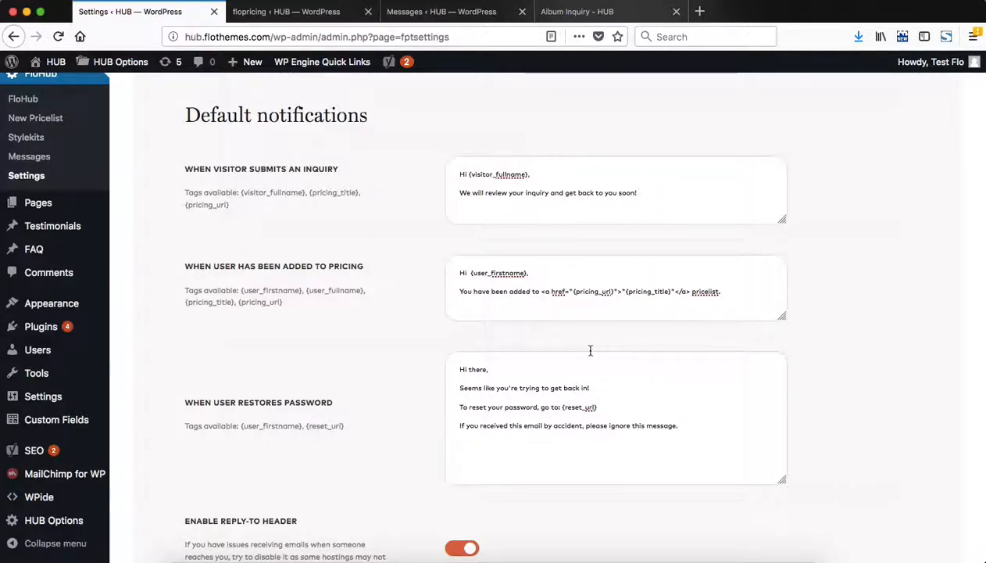
key("ctrl+Tab")
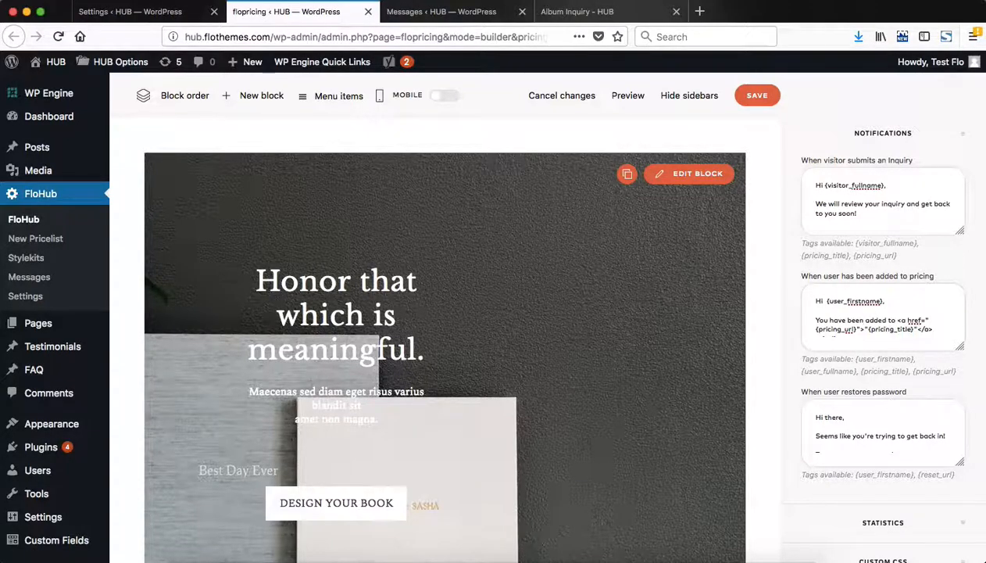
View the published Album Inquiry pricelist page and examine its "Submit Your Album Inquiry" form.
left_click(588, 11)
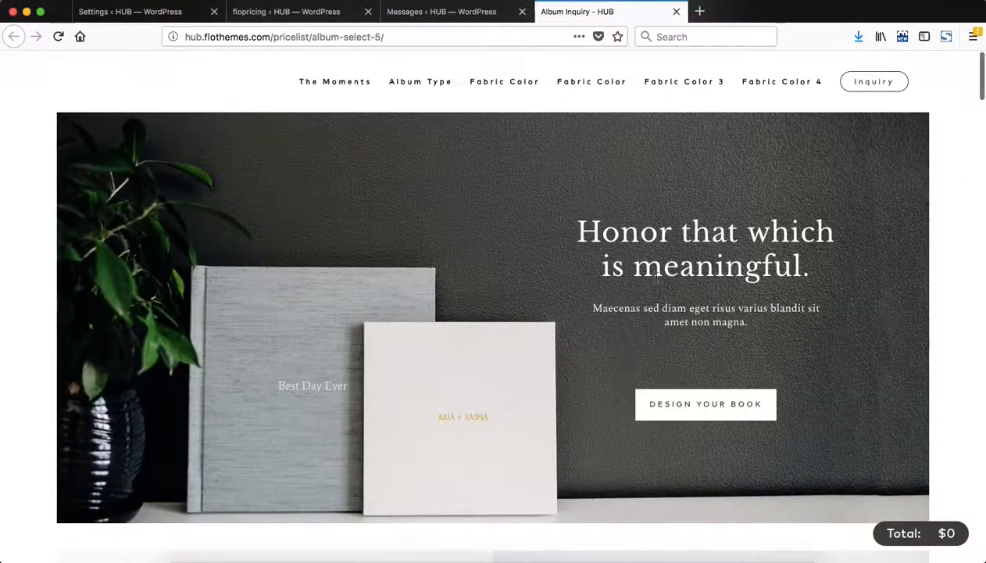
scroll(657, 281, "down", 20)
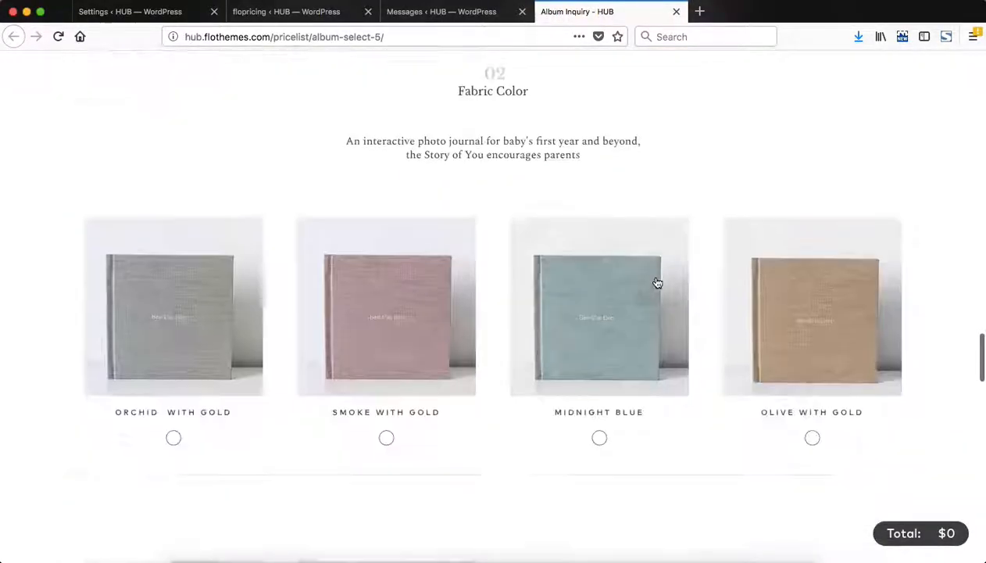
scroll(657, 283, "down", 10)
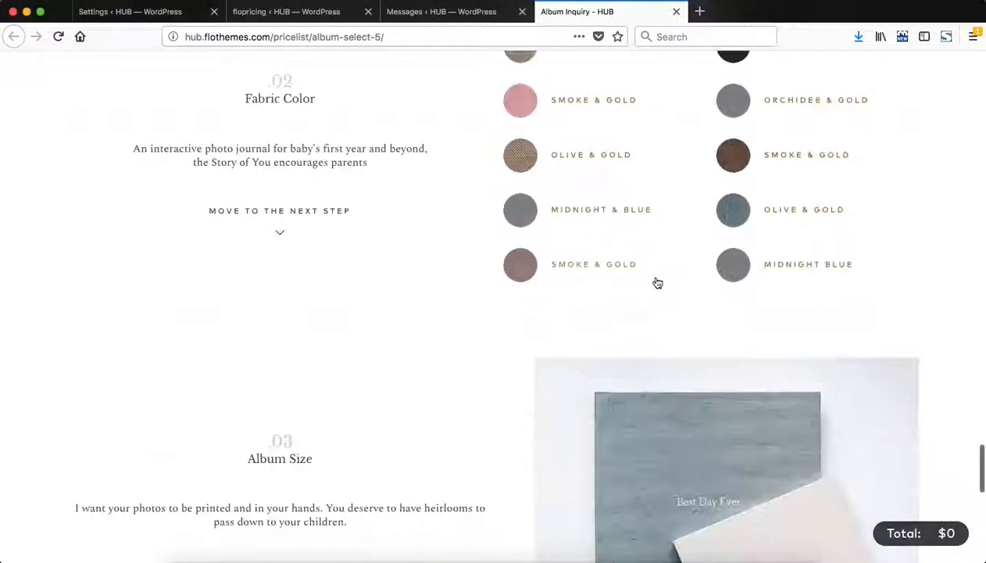
scroll(657, 283, "down", 10)
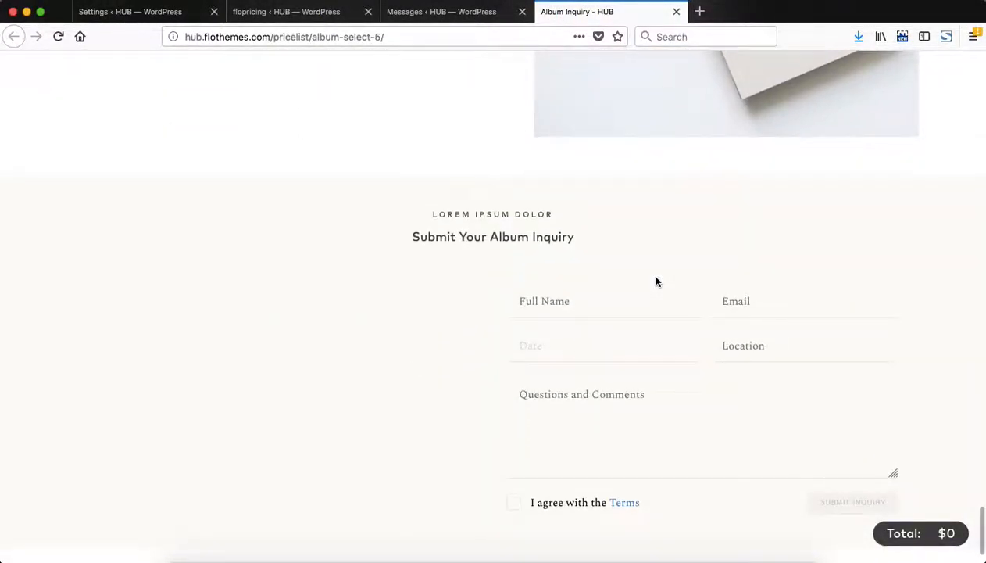
scroll(657, 280, "down", 2)
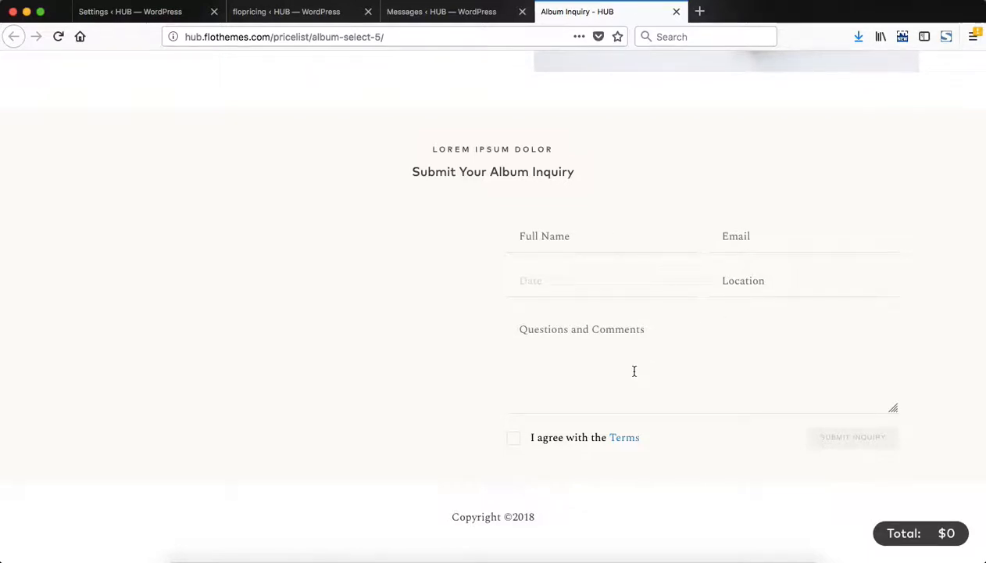
Open the My Inquiries messages, view the status filter options, and examine the details of the selected Album Inquiry message.
key("ctrl+shift+Tab")
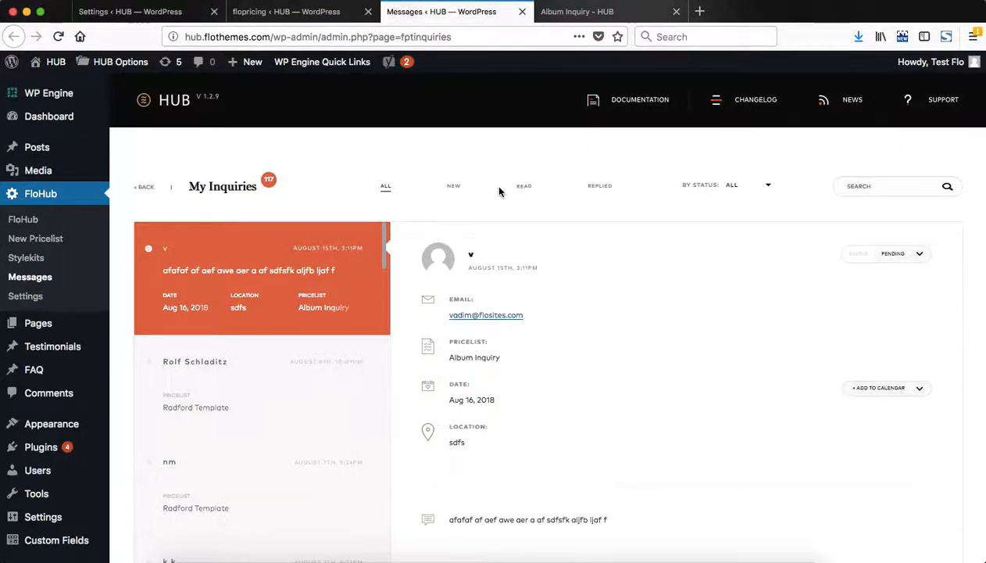
left_click(767, 189)
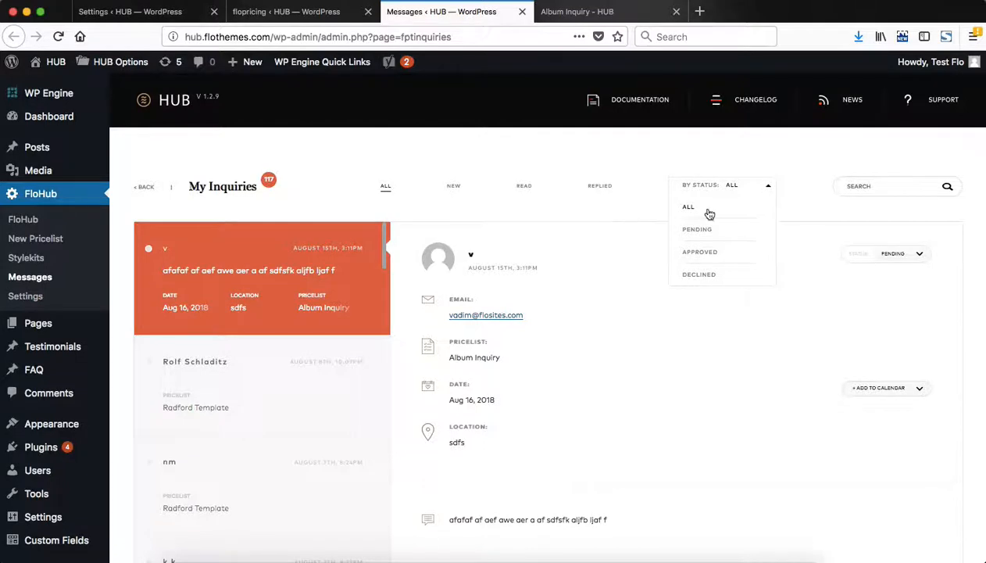
left_click(769, 186)
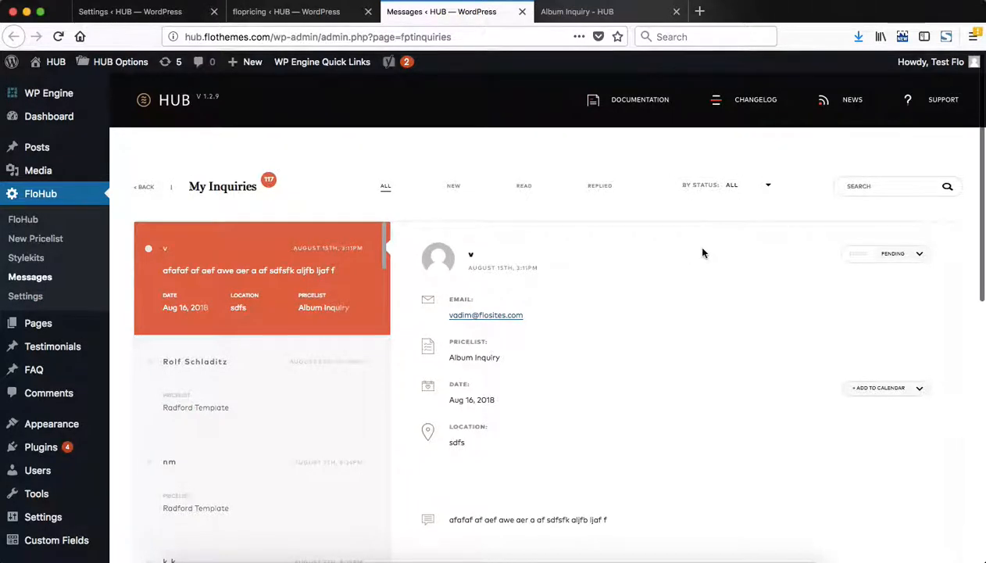
scroll(703, 253, "down", 1)
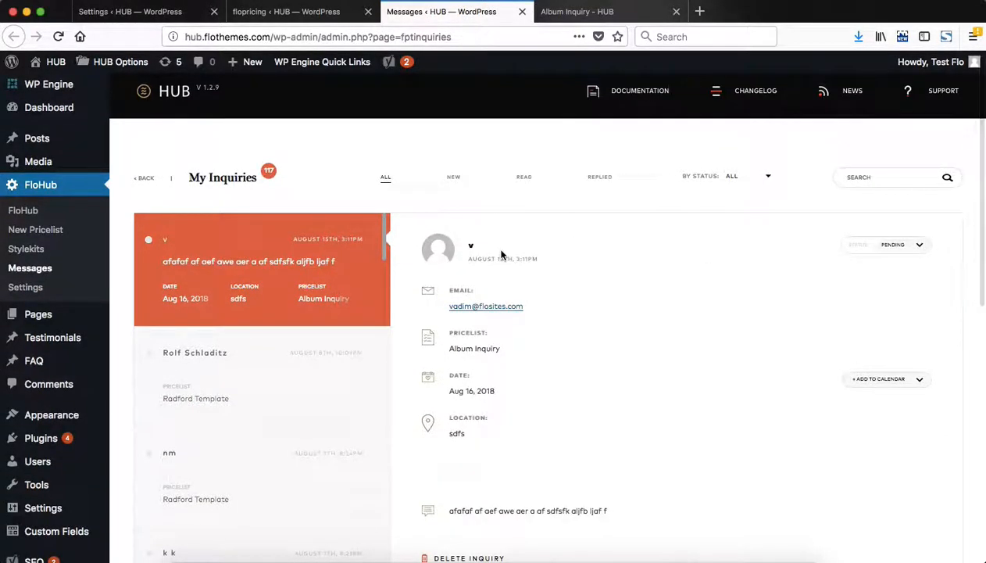
scroll(586, 346, "down", 2)
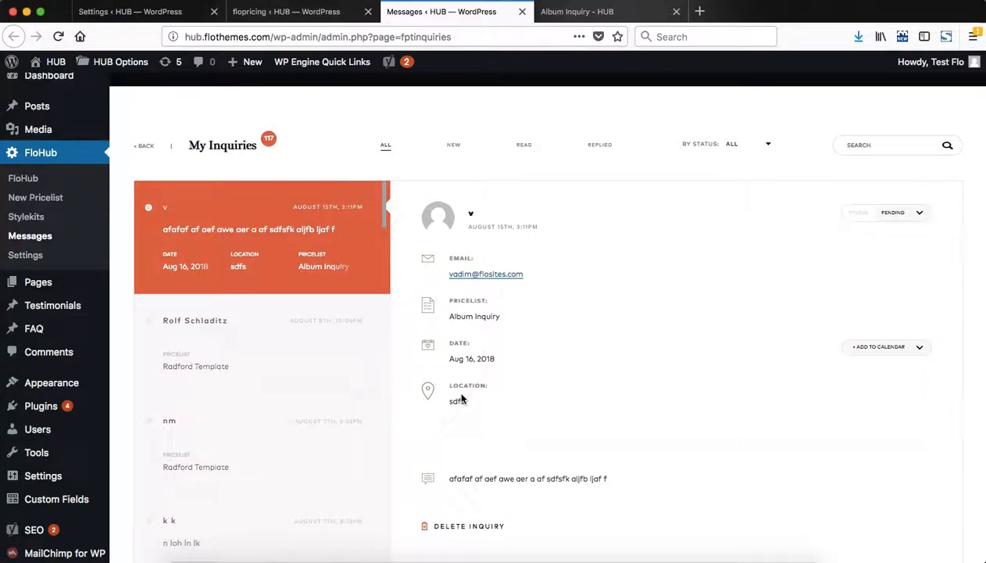
Examine the status choices and the add-to-calendar options of the selected Album Inquiry message.
left_click(913, 221)
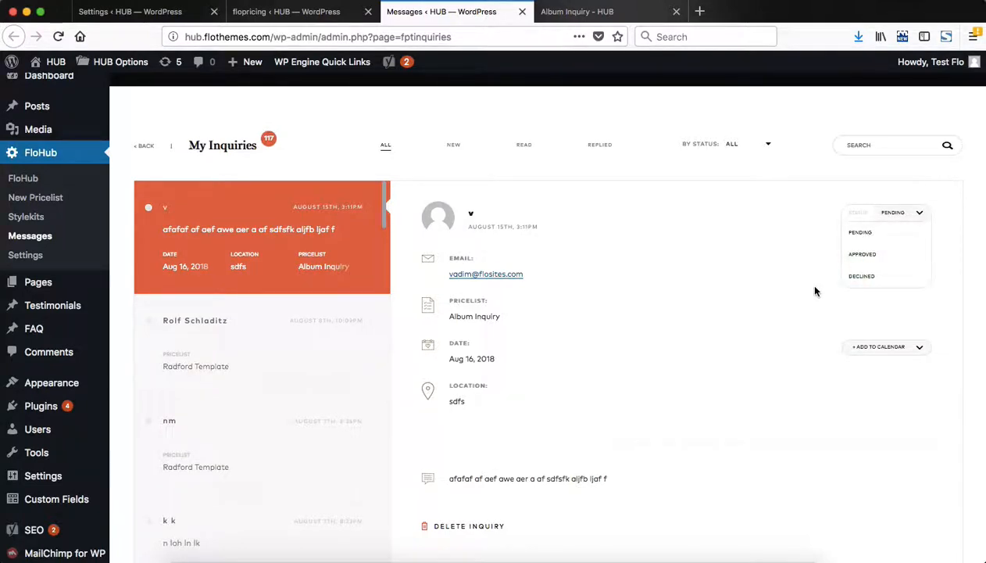
left_click(921, 215)
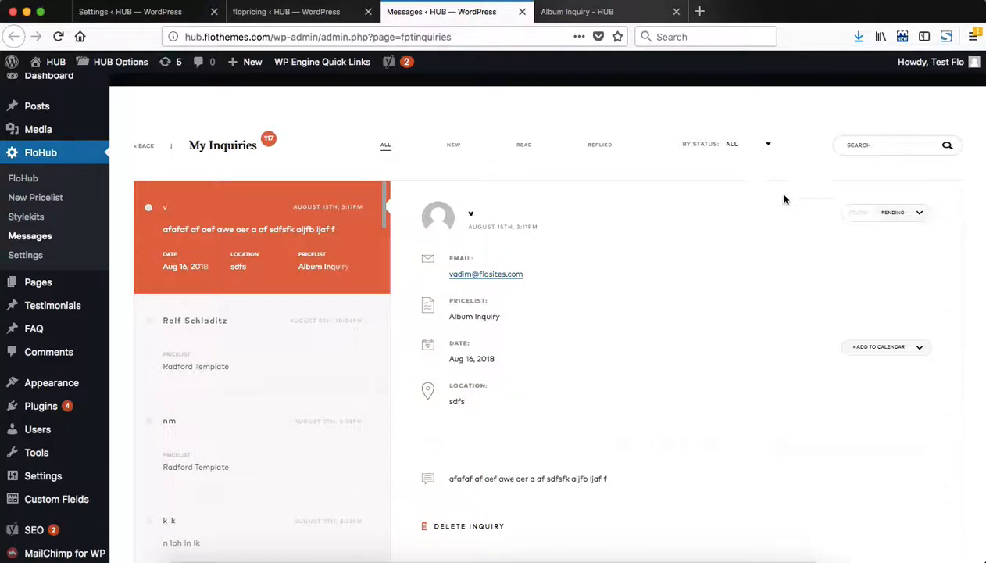
left_click(916, 353)
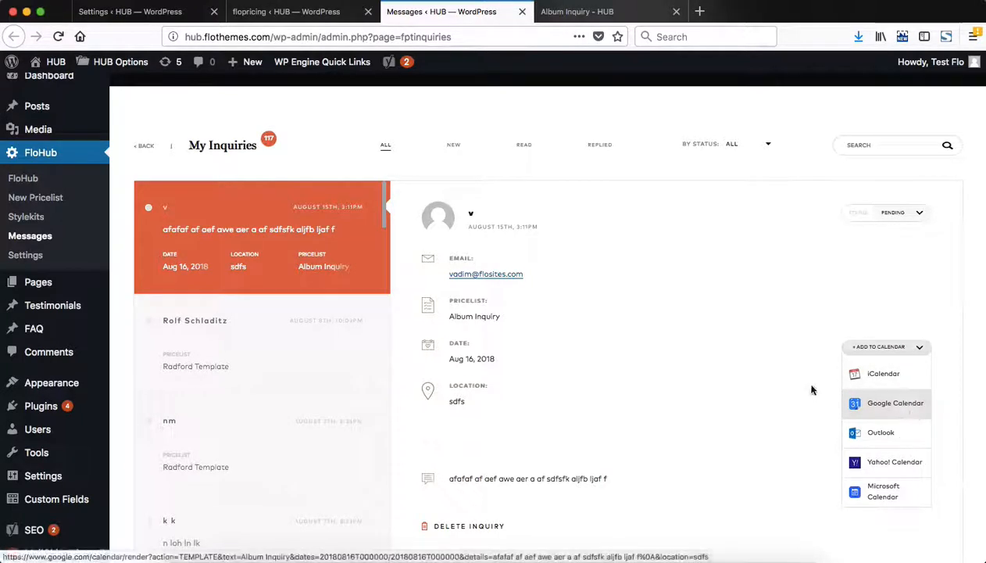
Examine the inquiry's message text and compare it with the Questions and Comments field of the published Album Inquiry form.
scroll(784, 389, "down", 3)
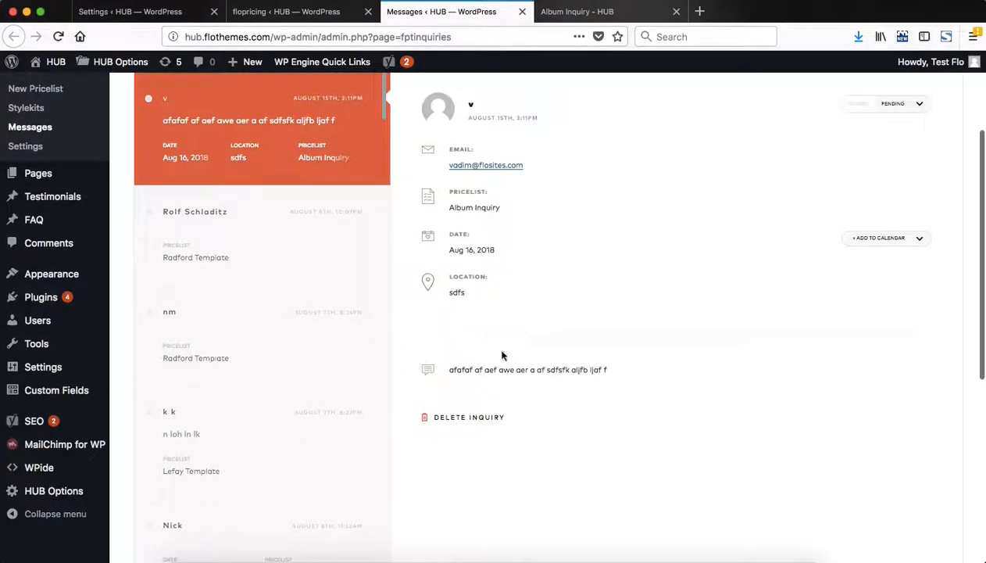
triple_click(462, 369)
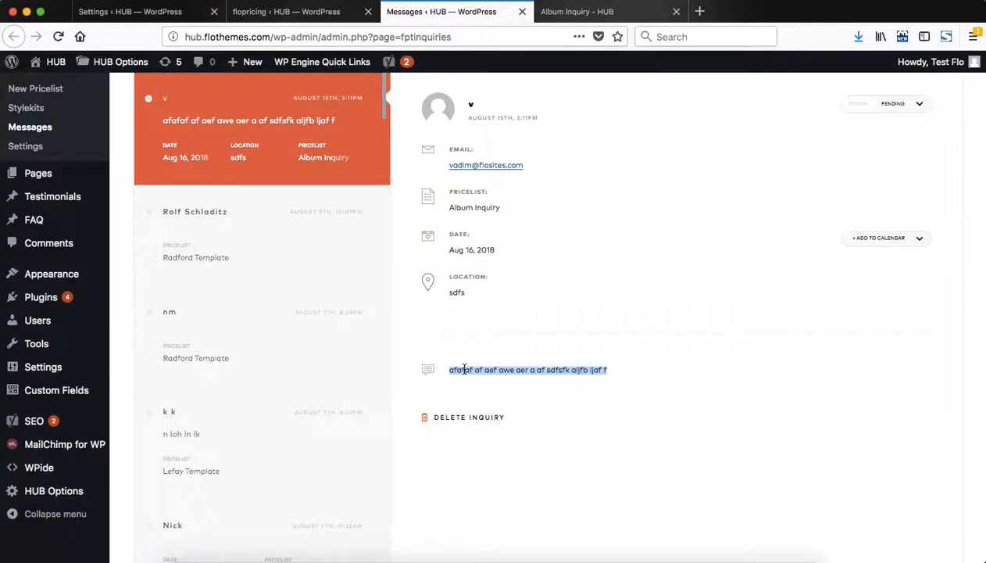
key("ctrl+Tab")
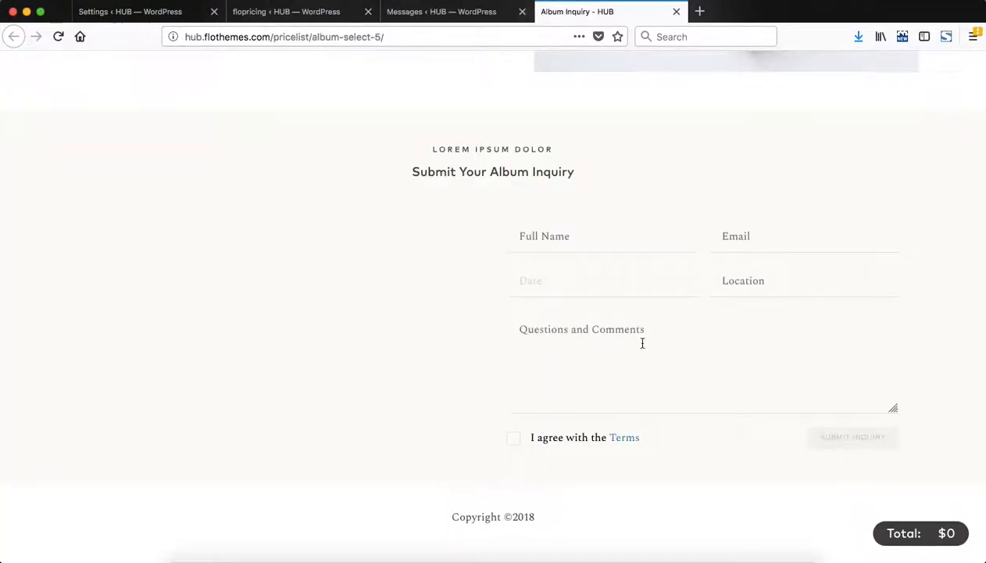
key("ctrl+shift+Tab")
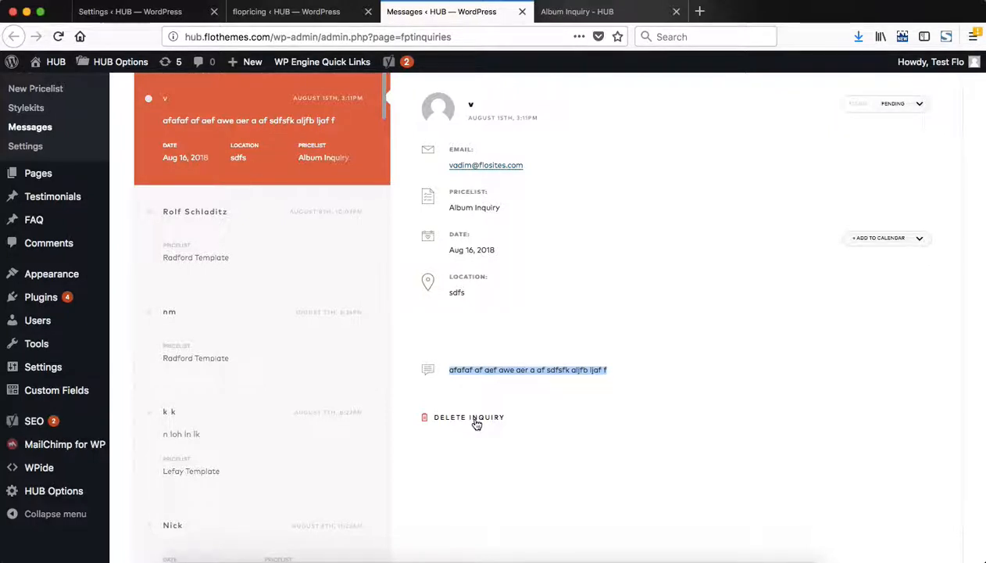
scroll(637, 361, "up", 2)
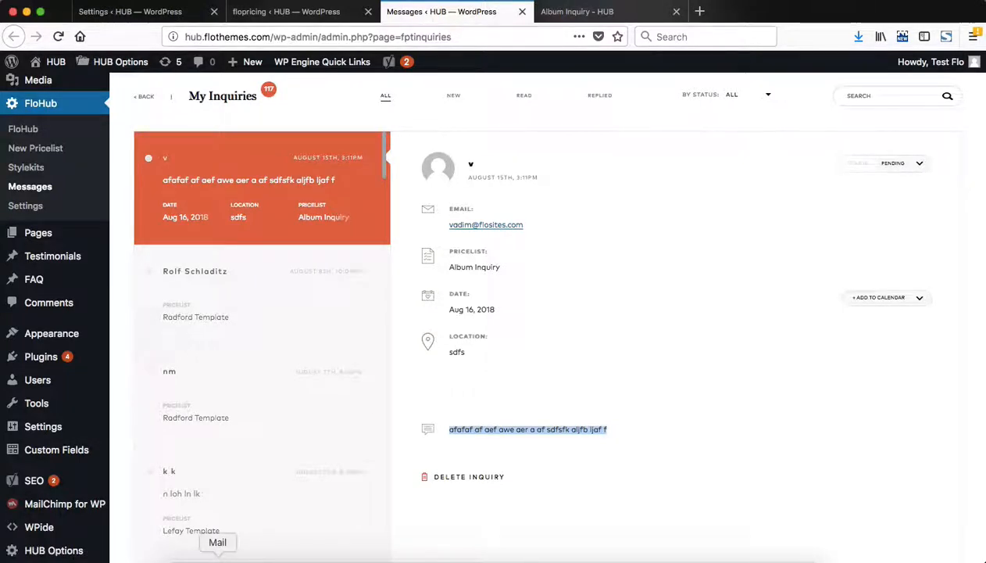
left_click(539, 394)
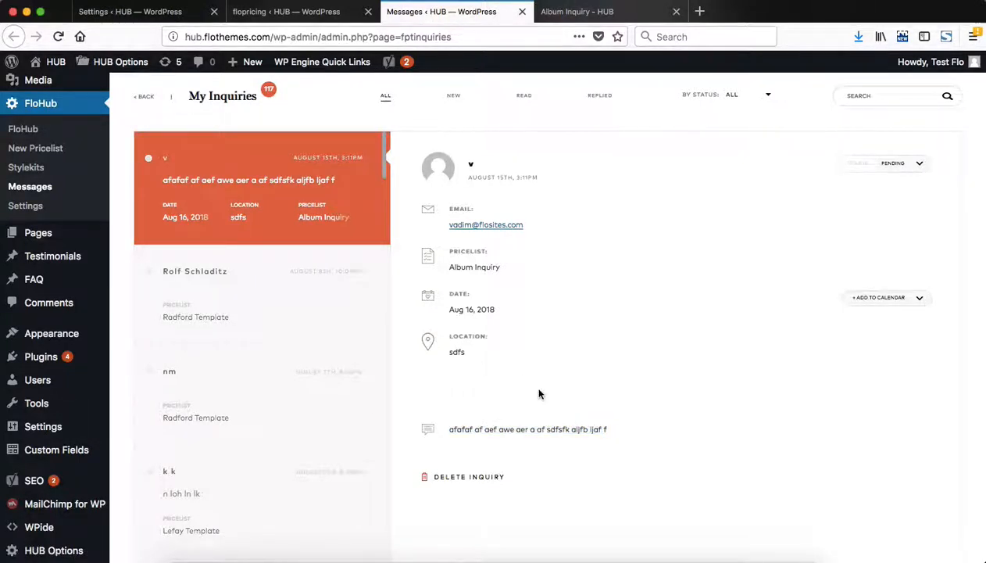